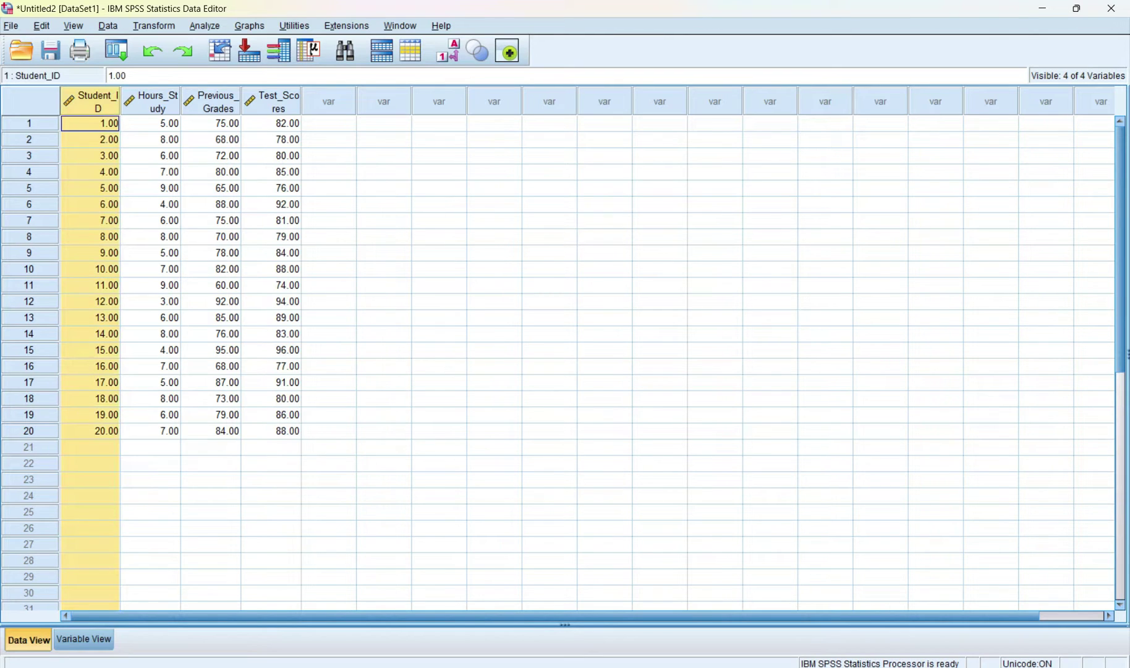
Widen the Hours_Study, Previous_Grades and Test_Scores columns so their full variable names show
key(Right)
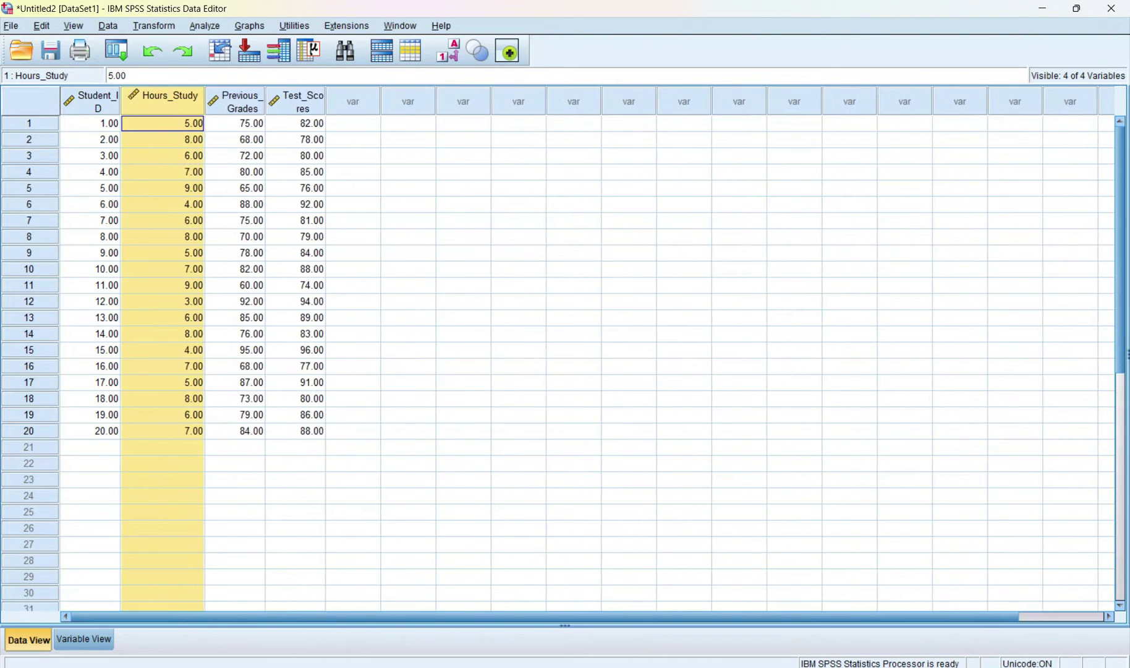
key(Right)
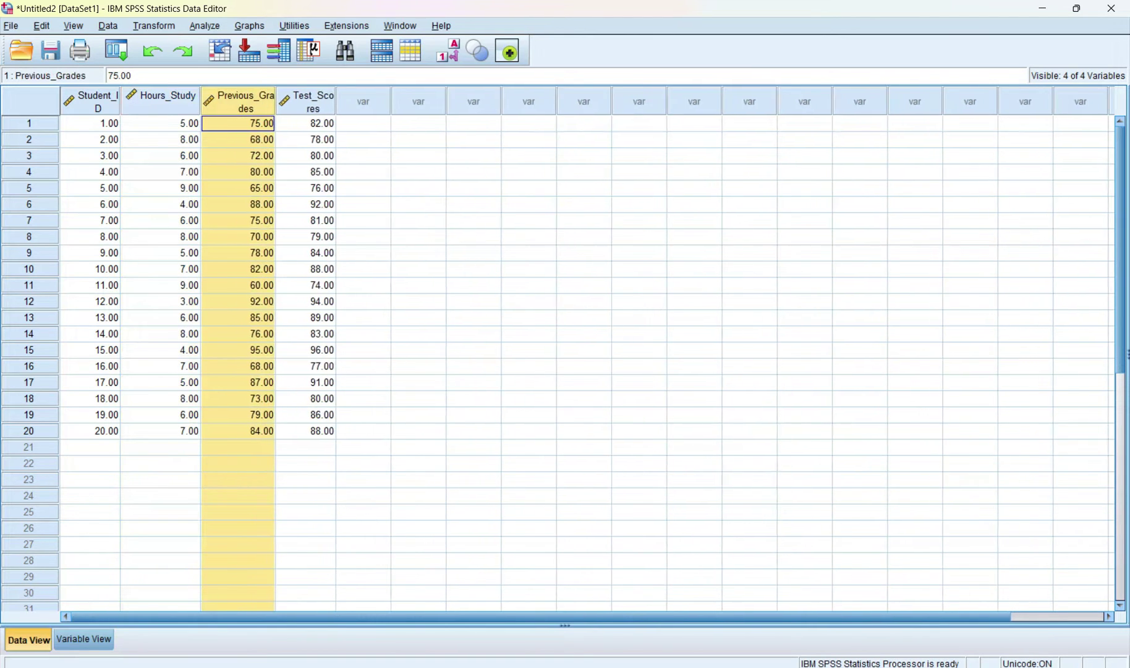
key(Right)
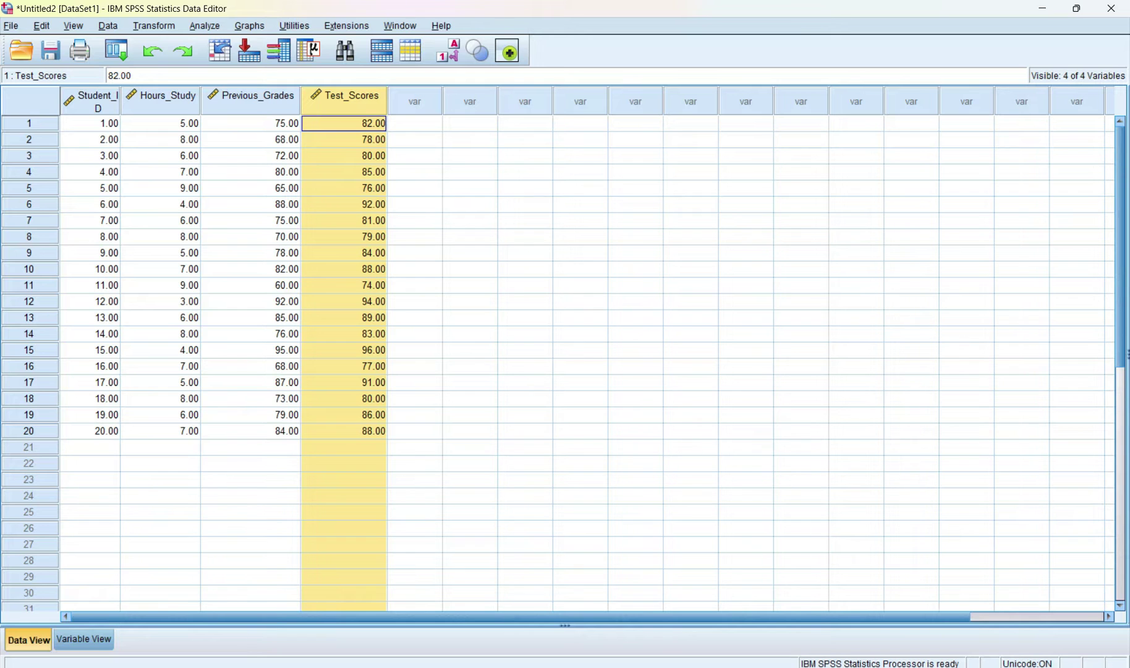
click(414, 205)
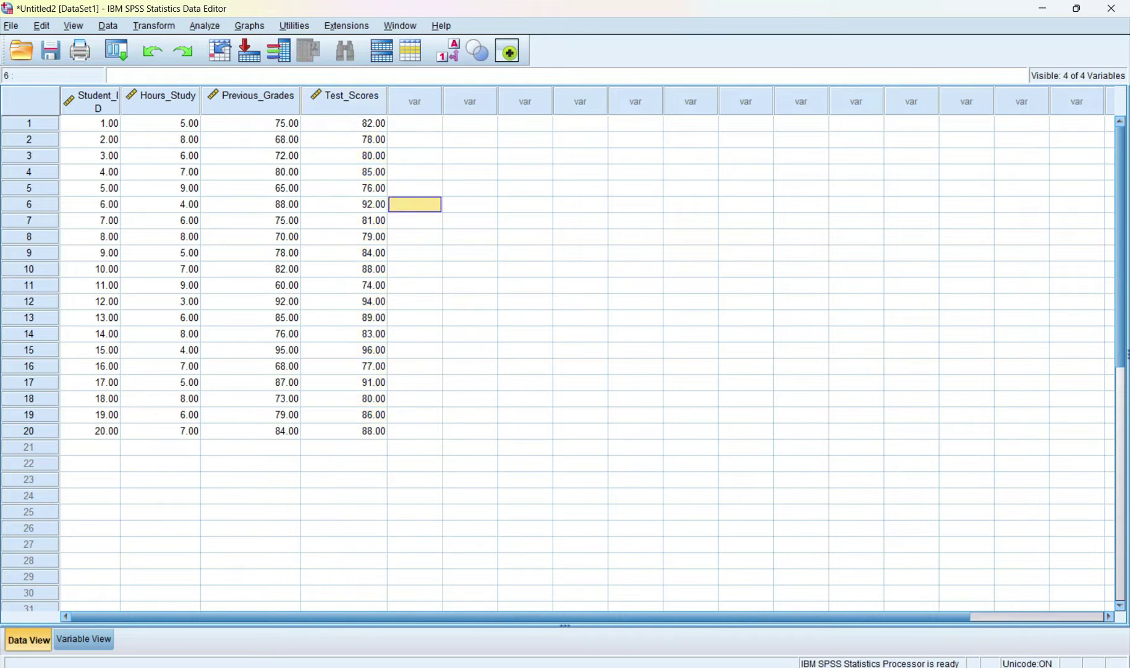
key(alt+a)
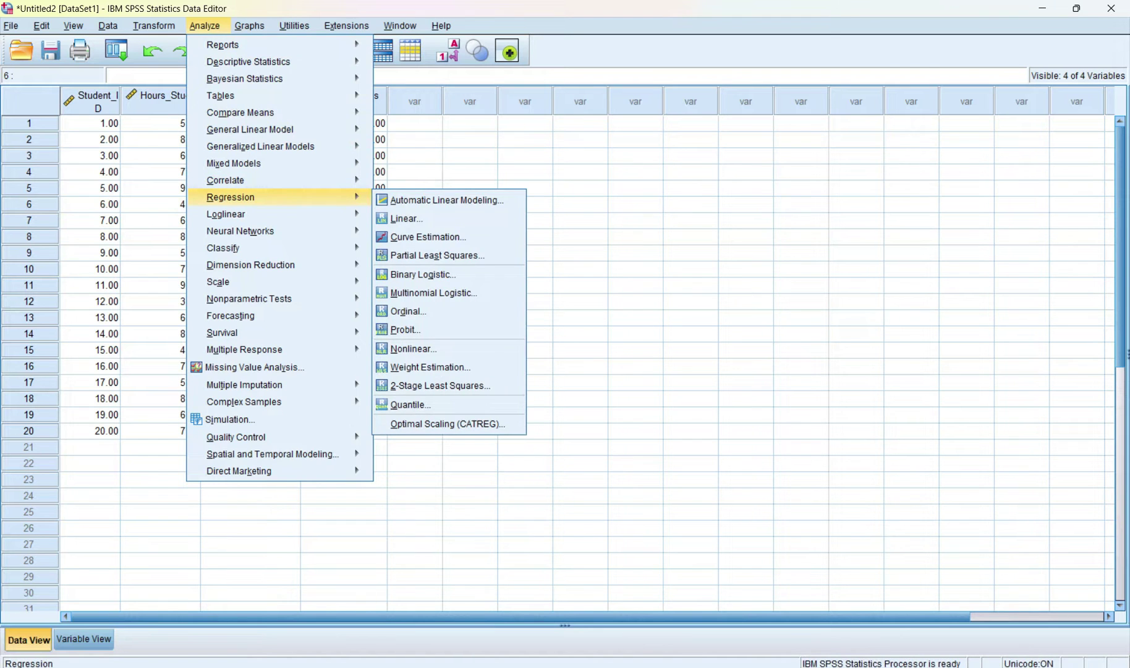
Start a Linear regression and center its setup dialog on screen
key(Right)
key(Down)
key(Return)
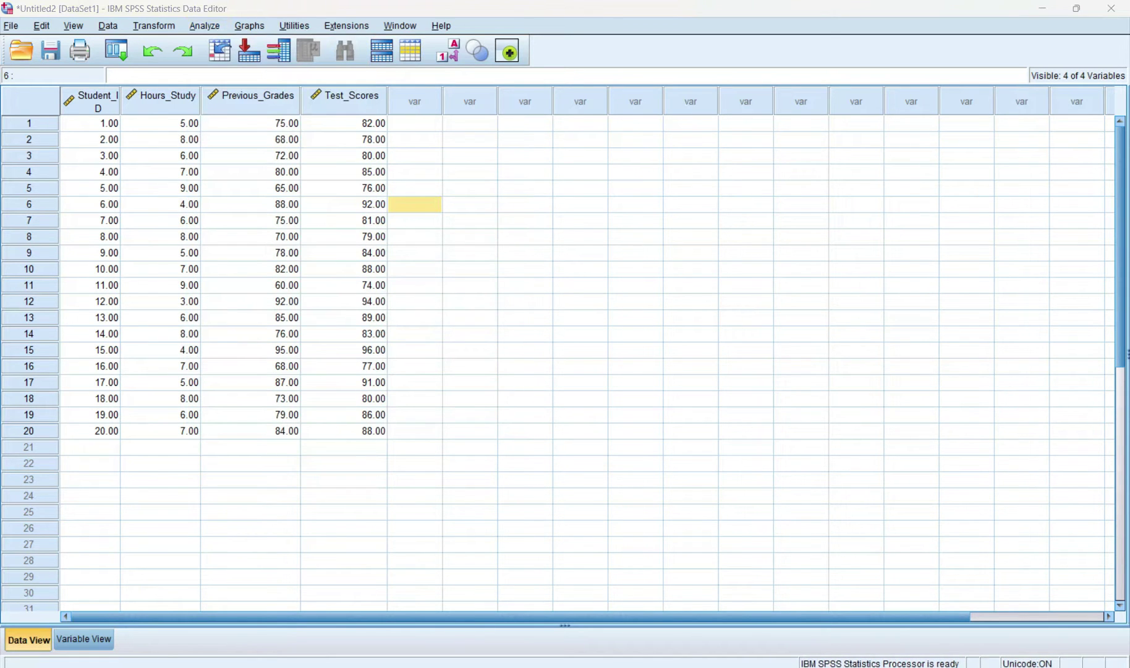
drag(920, 235, 636, 138)
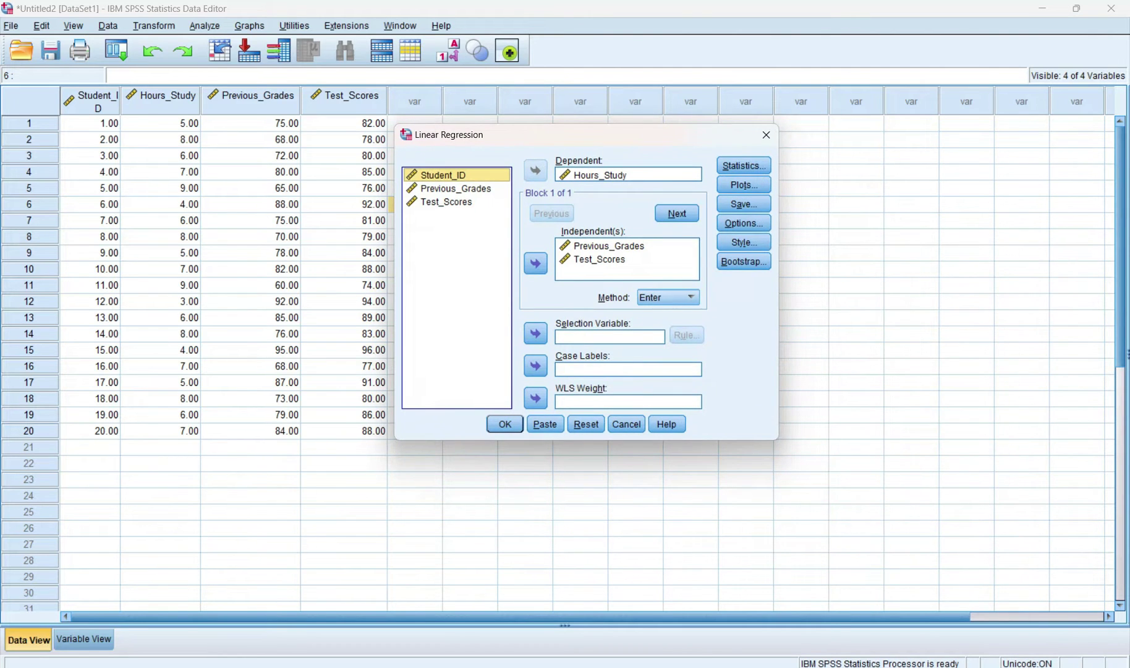
Predict Hours_Study from Previous_Grades and Test_Scores, requesting estimates, model fit and descriptives
key(Tab)
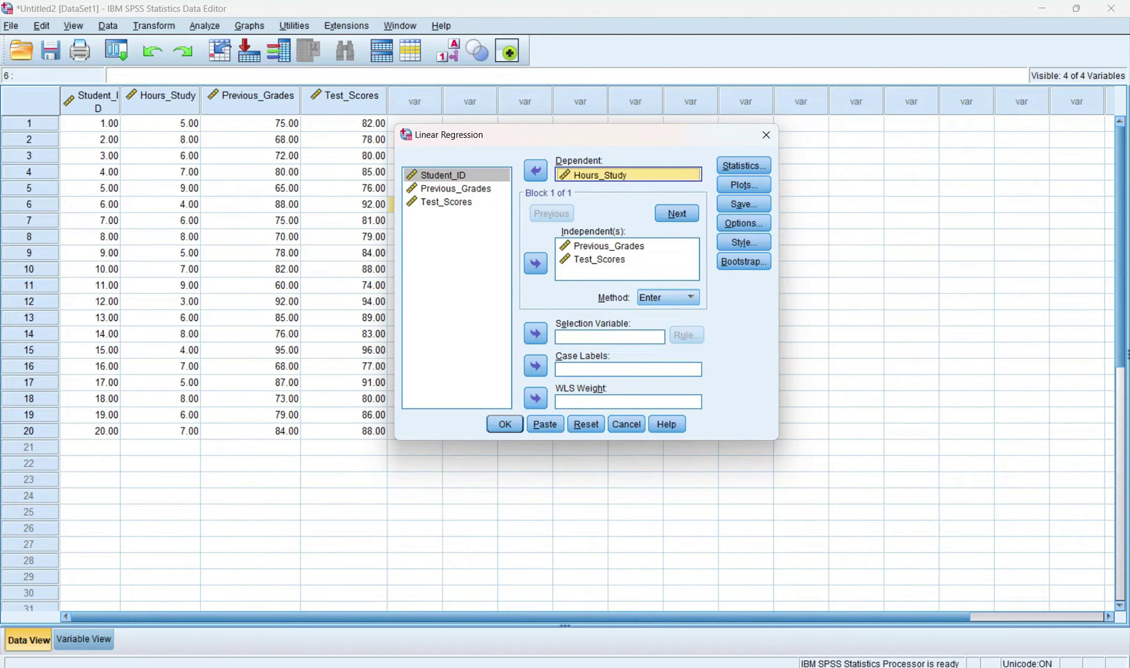
key(Tab)
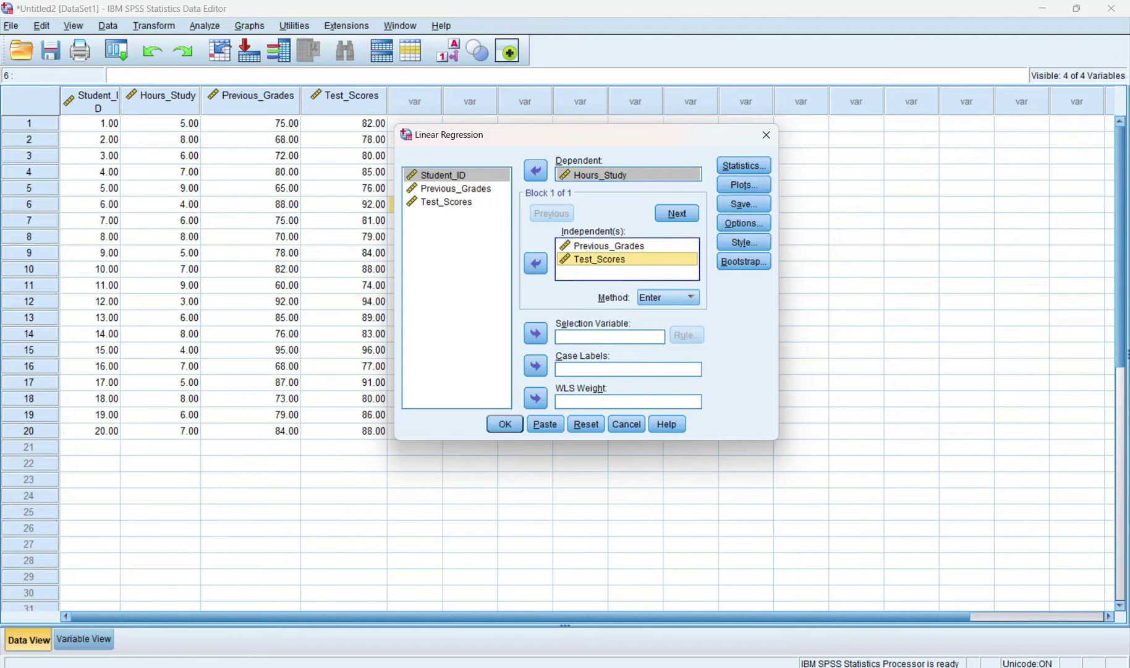
key(Tab)
key(space)
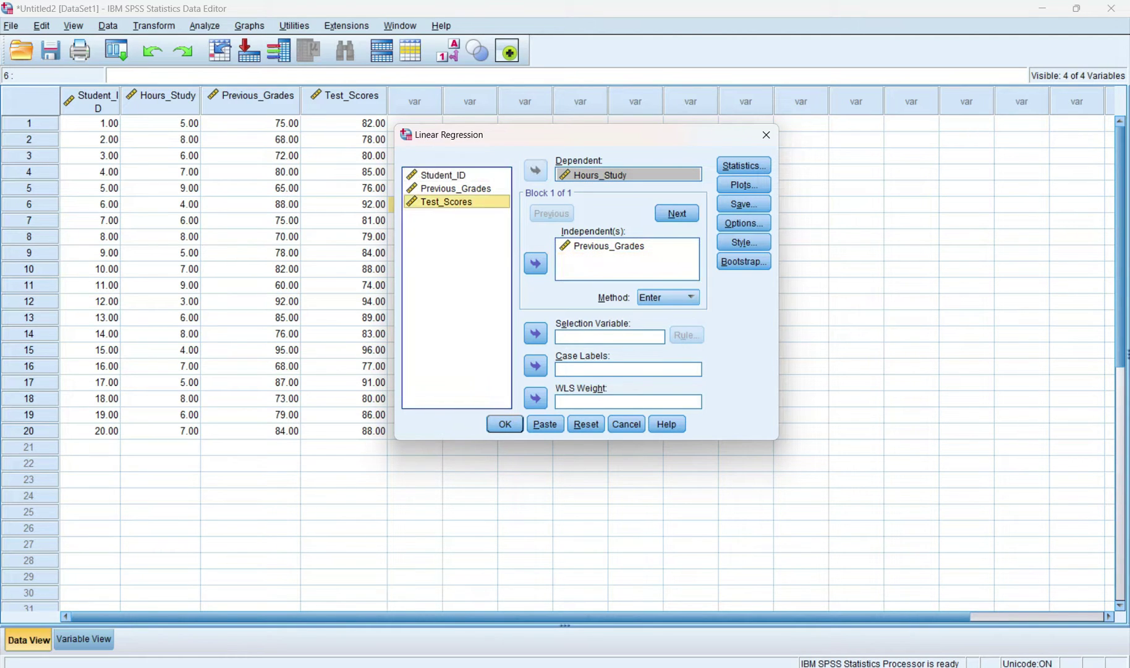
key(Tab)
key(space)
click(743, 166)
drag(898, 335, 910, 280)
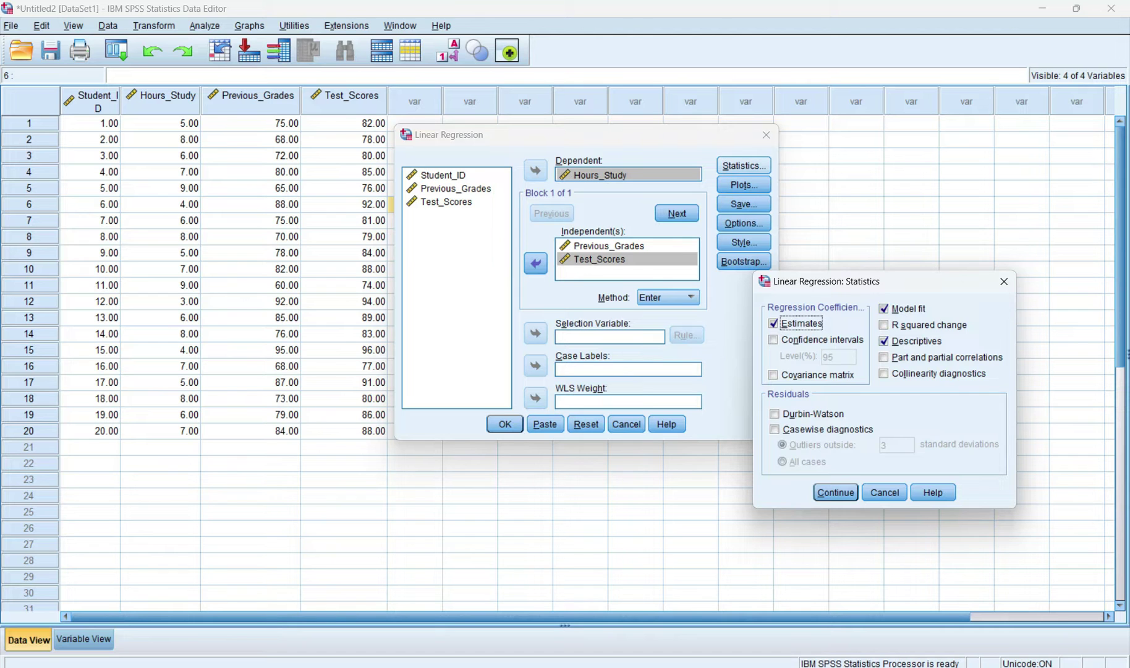
Confirm the statistics, add a normal probability plot and all partial plots, and run the regression
click(835, 492)
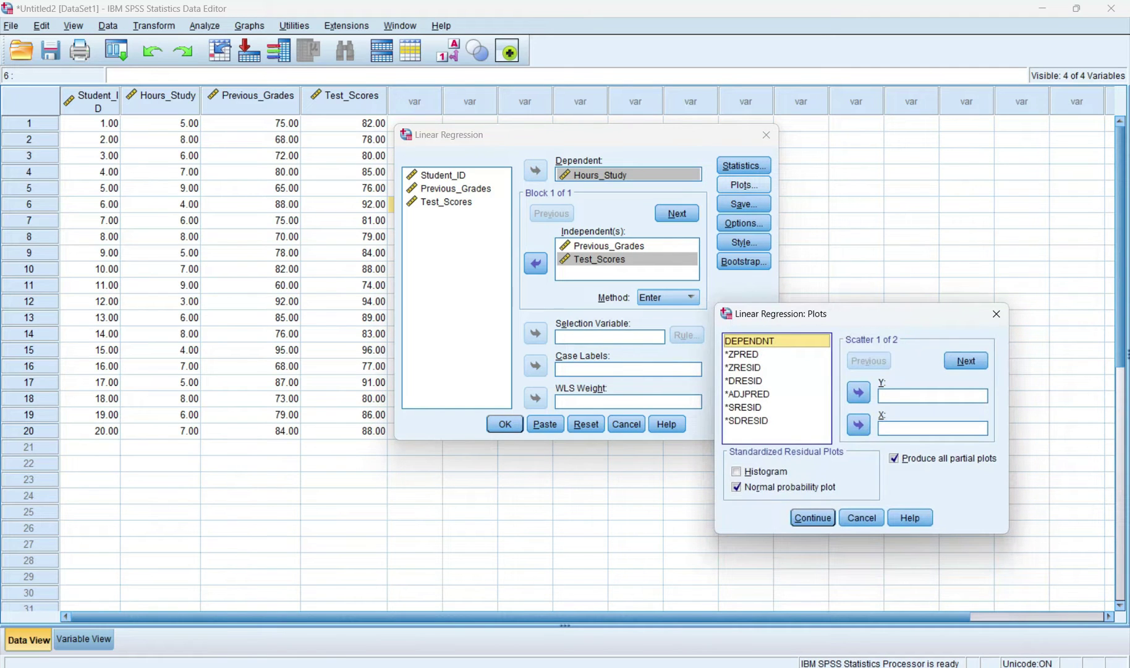
click(813, 517)
click(505, 425)
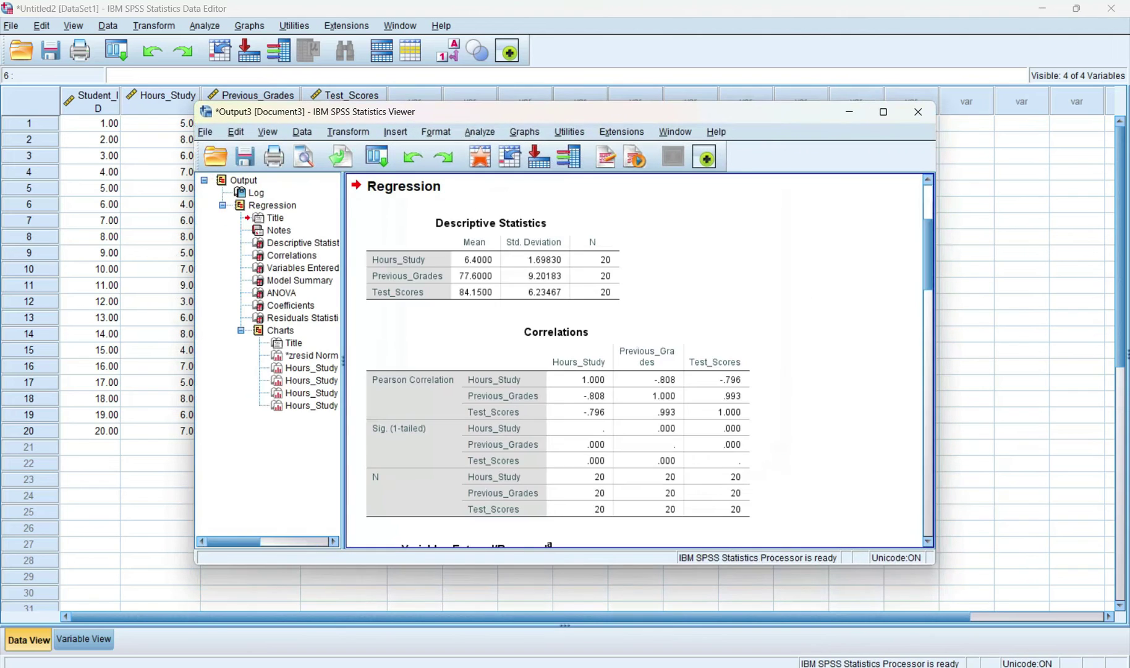
Maximize the Statistics Viewer and select the Coefficients table
click(882, 112)
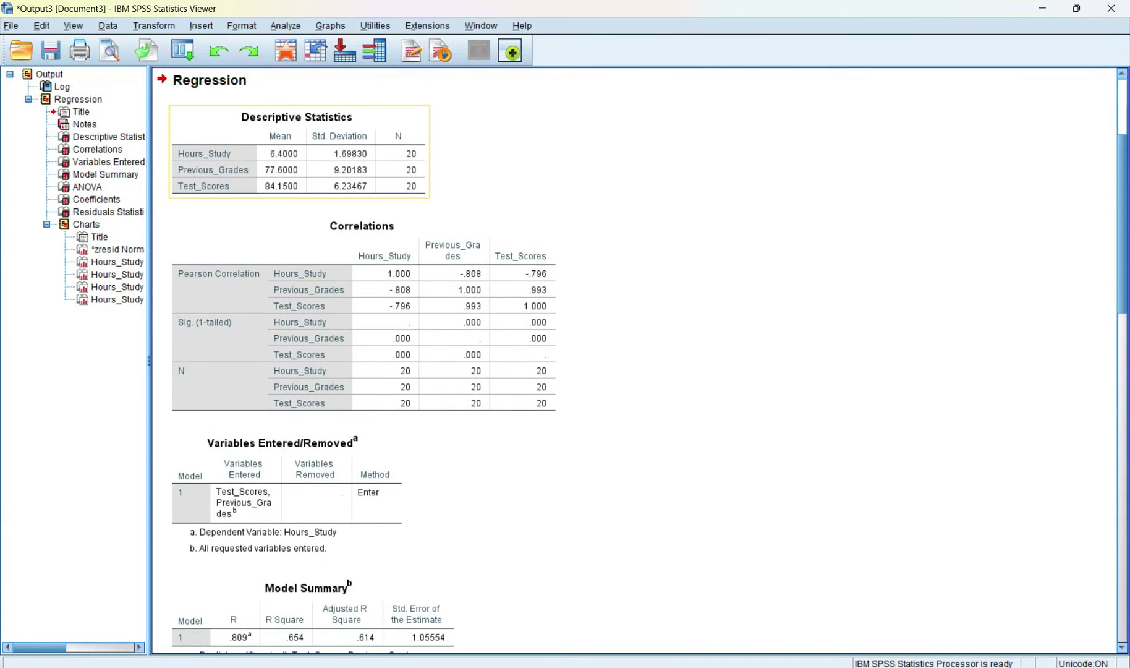
scroll(442, 238, down, 3)
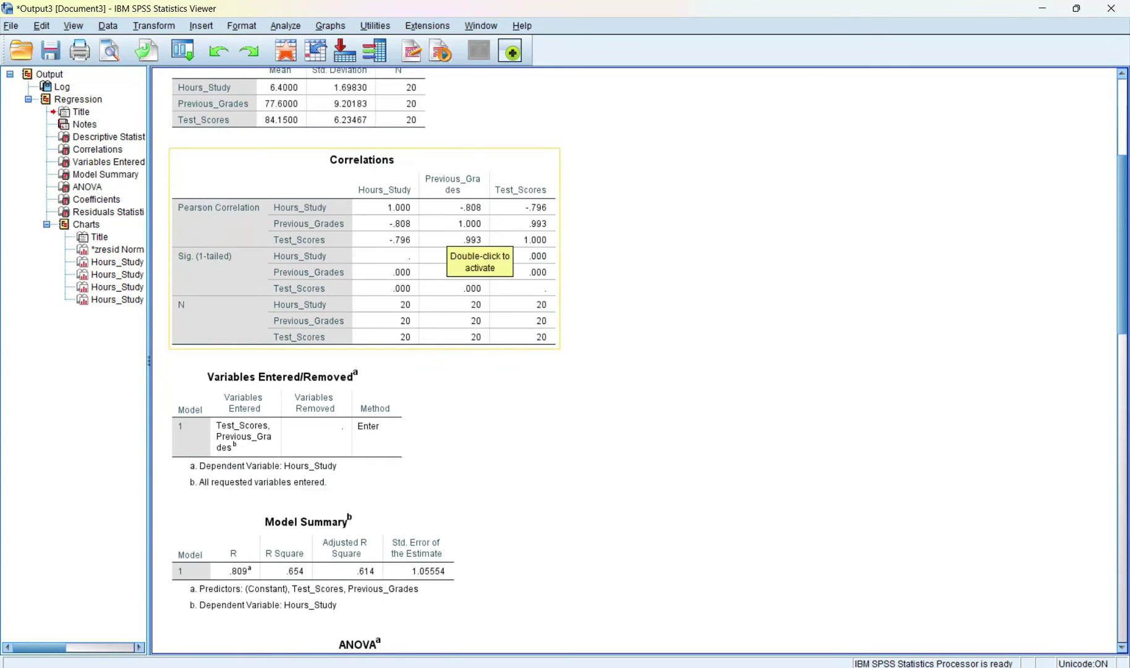
scroll(480, 247, down, 3)
scroll(479, 247, down, 3)
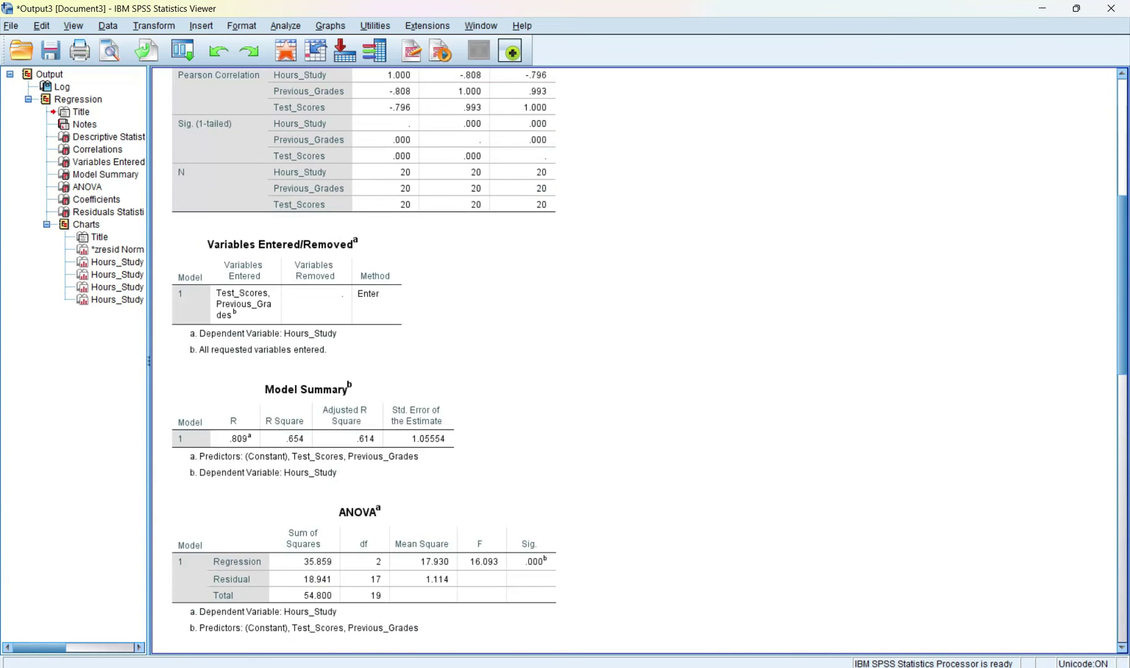
scroll(353, 301, down, 3)
scroll(354, 300, down, 3)
scroll(353, 265, down, 3)
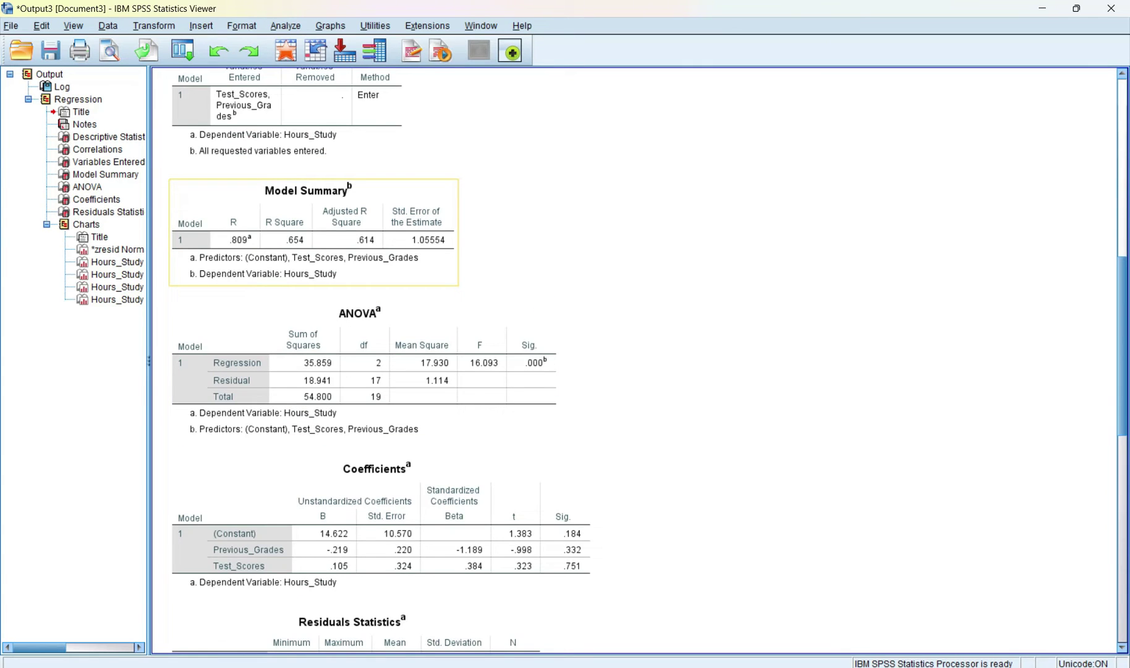
scroll(353, 353, down, 3)
scroll(565, 354, down, 3)
scroll(565, 353, down, 3)
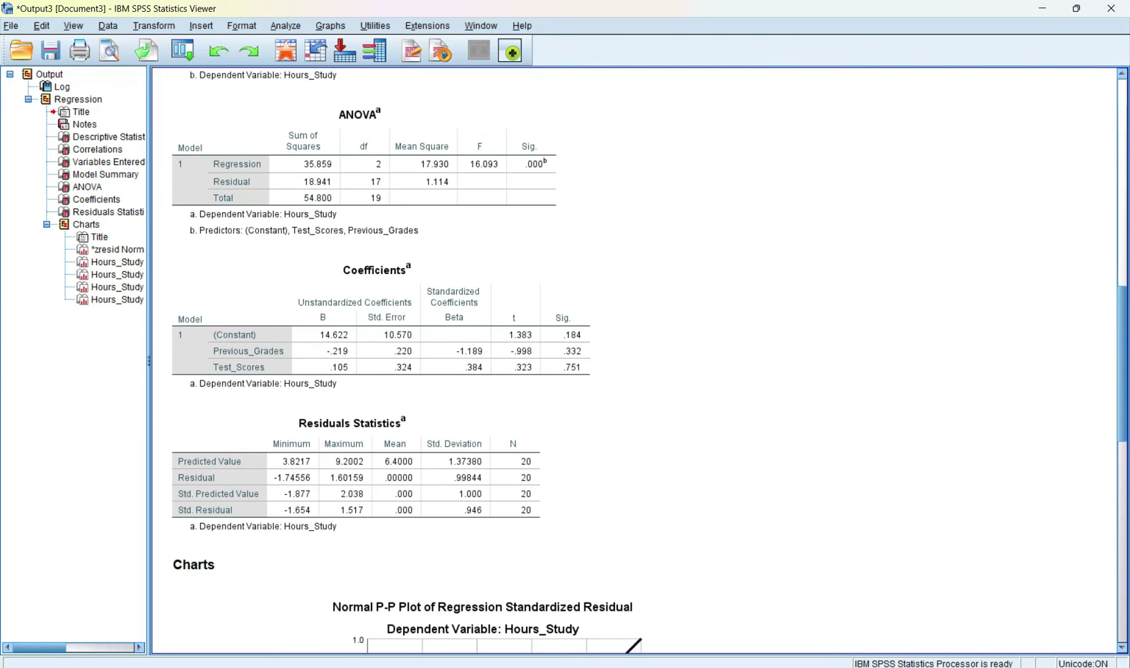
scroll(565, 353, down, 3)
click(380, 261)
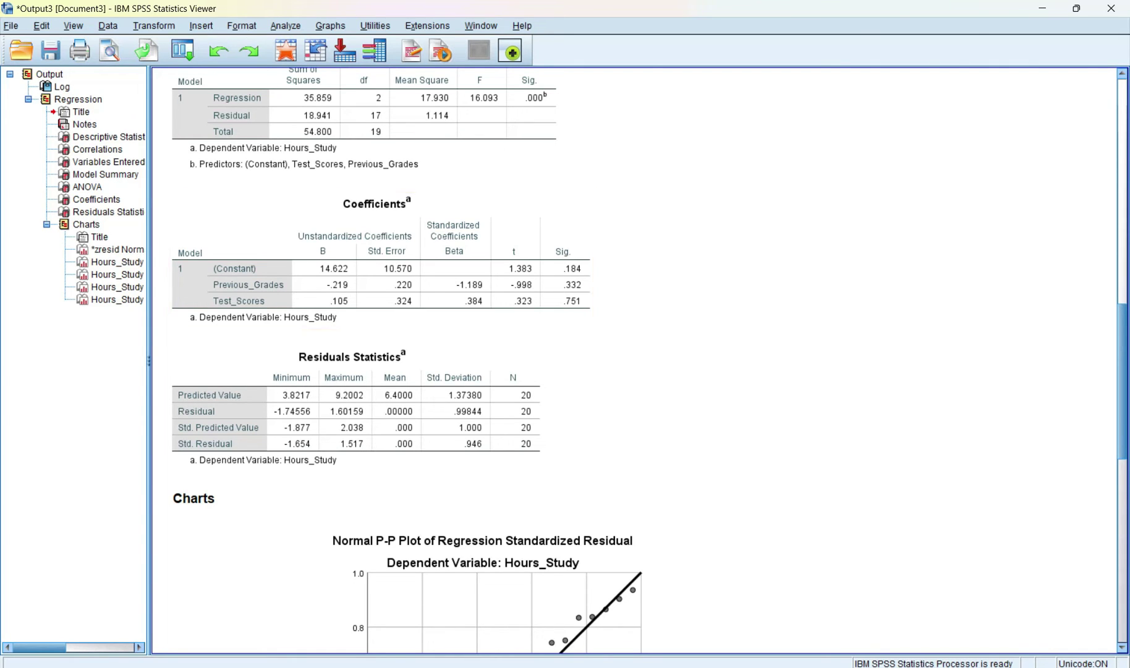
scroll(565, 354, down, 5)
scroll(565, 353, down, 2)
scroll(565, 354, down, 2)
scroll(565, 353, down, 2)
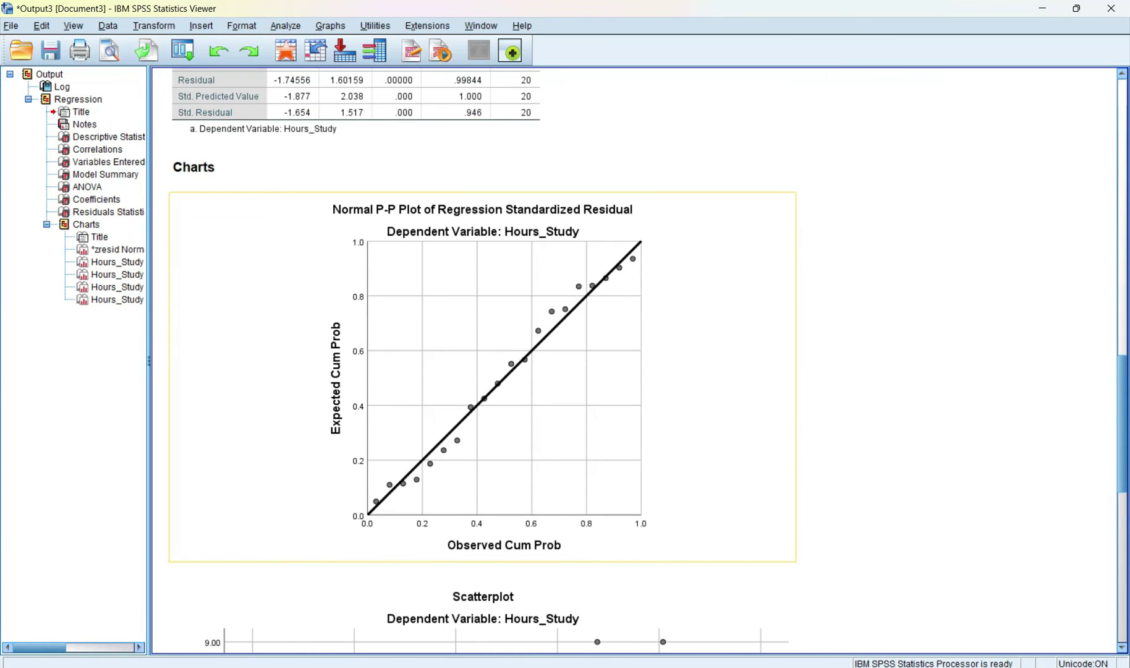
scroll(565, 353, down, 2)
scroll(566, 353, down, 5)
scroll(565, 353, down, 2)
scroll(566, 354, down, 5)
scroll(565, 353, down, 3)
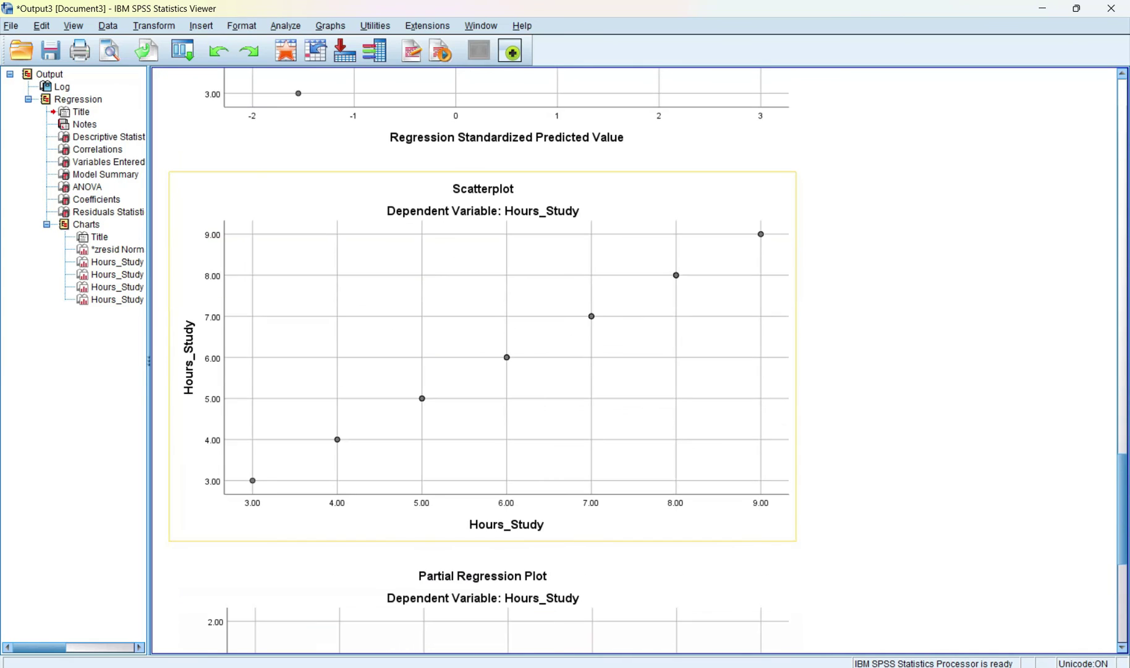
scroll(565, 353, down, 6)
scroll(566, 353, down, 3)
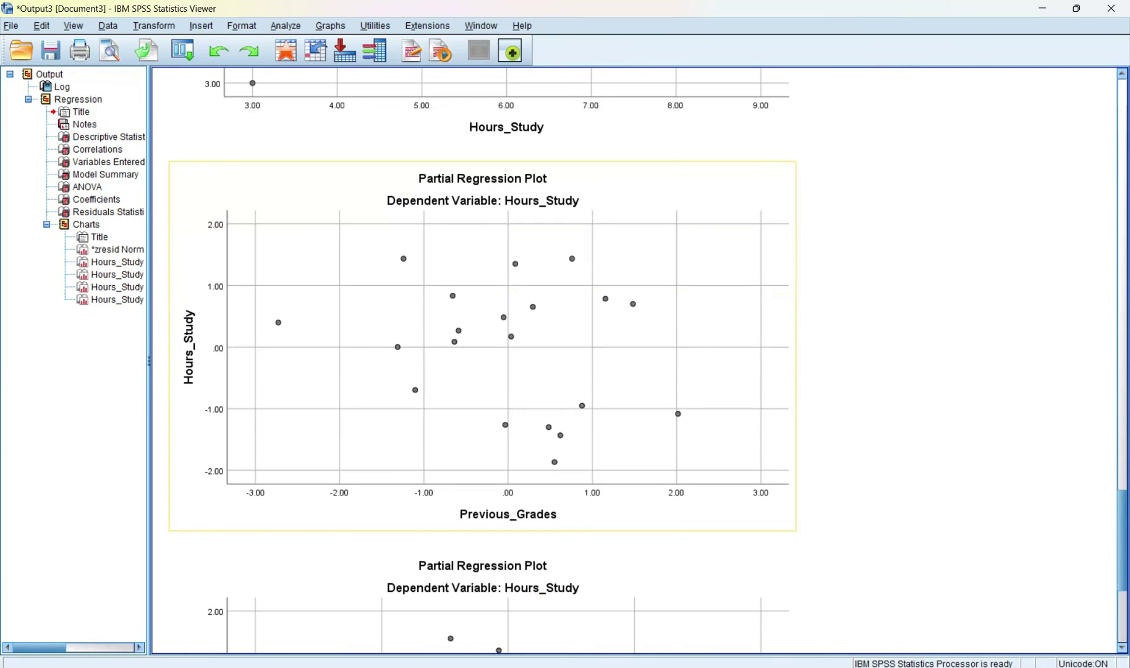
scroll(566, 353, down, 1)
scroll(565, 353, down, 2)
scroll(565, 354, down, 4)
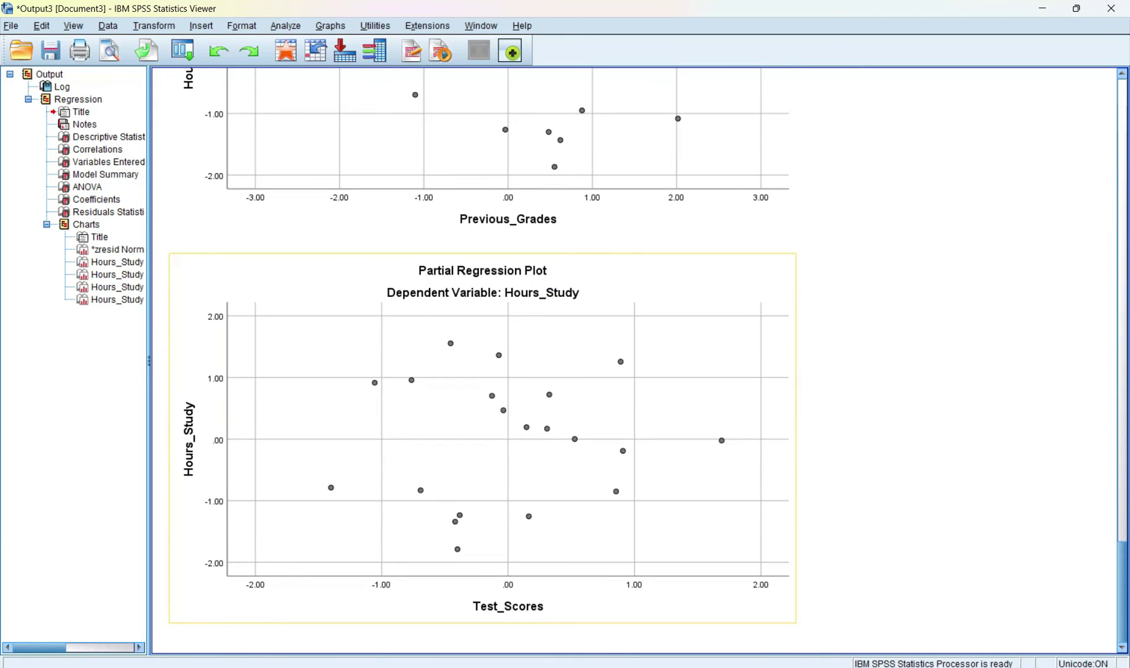